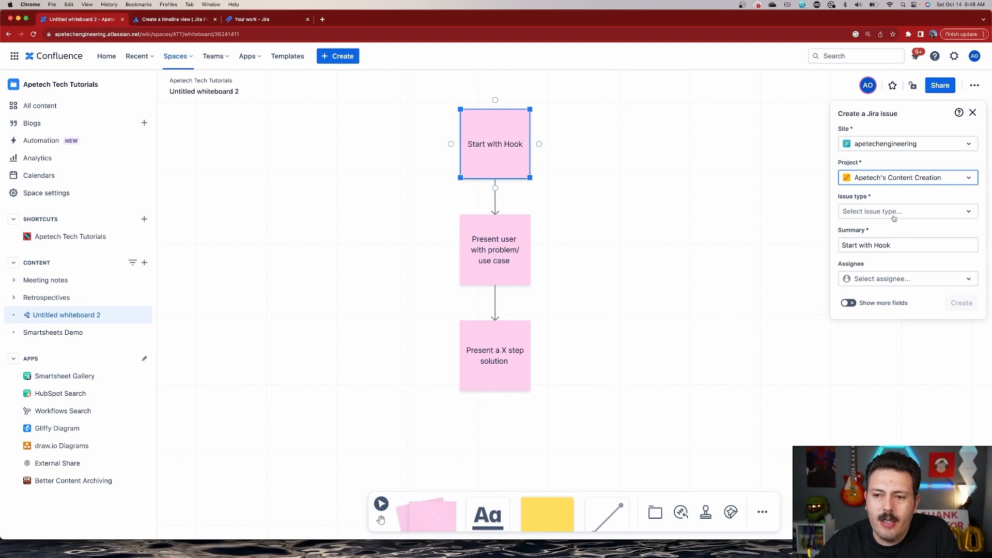
Step: Set the new Jira issue's type to Story and assign it to the account owner
click(895, 214)
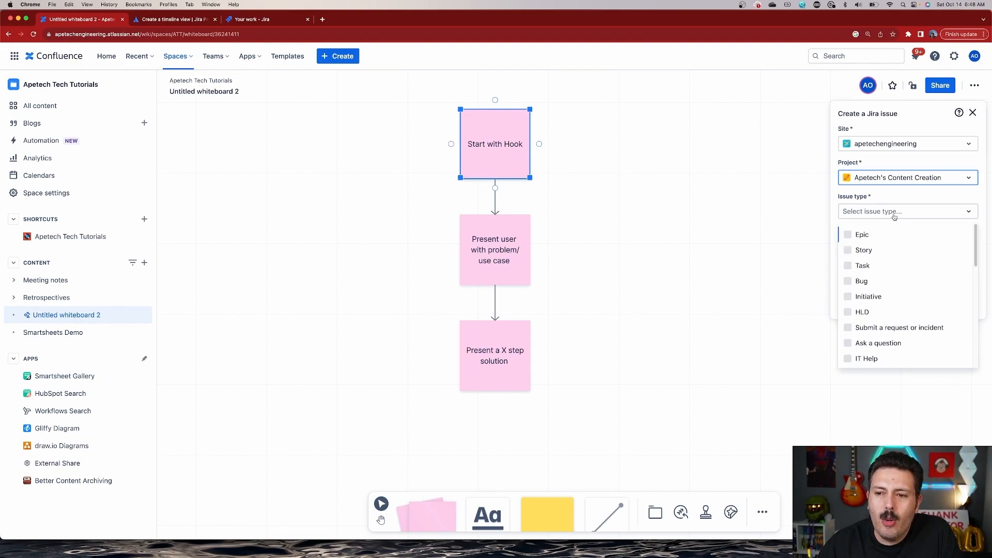
click(864, 251)
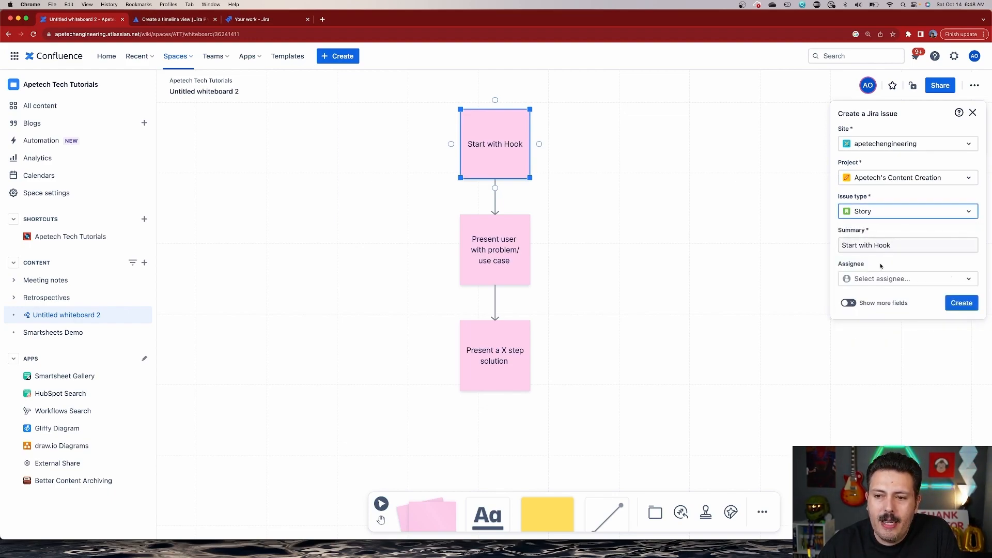
click(902, 281)
click(881, 319)
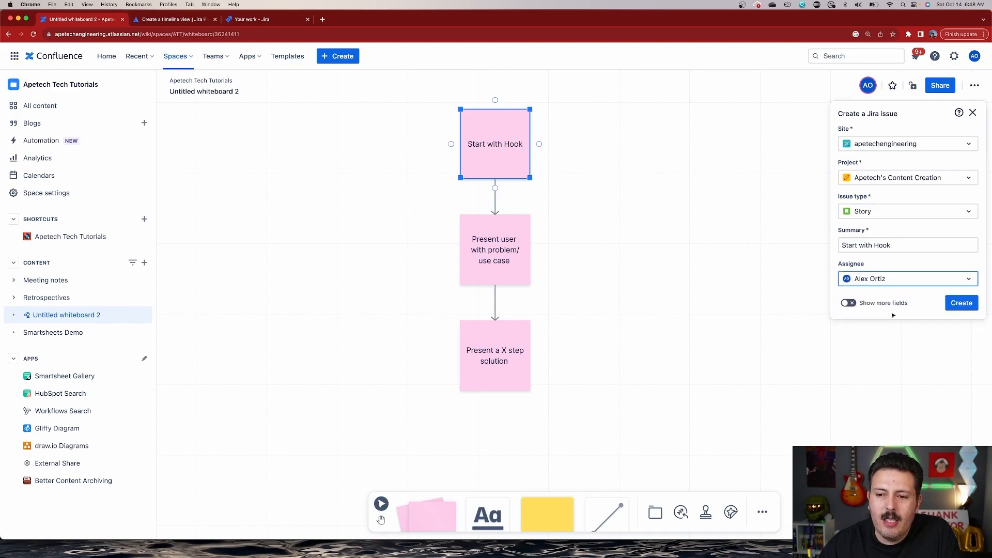
Step: Show the additional issue fields, review them without filling any in, and create the Jira issue for the Start with Hook sticky note
click(849, 304)
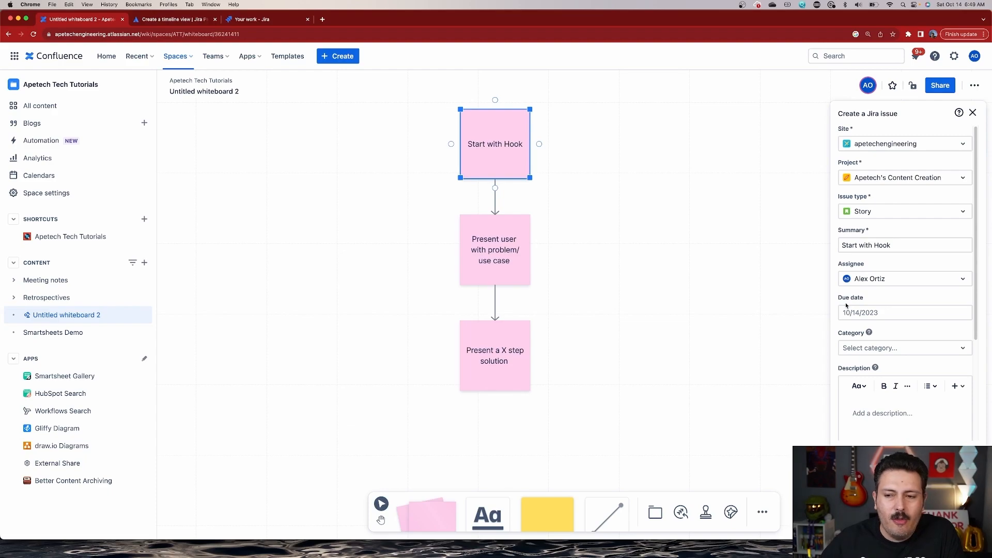
drag(898, 114, 839, 114)
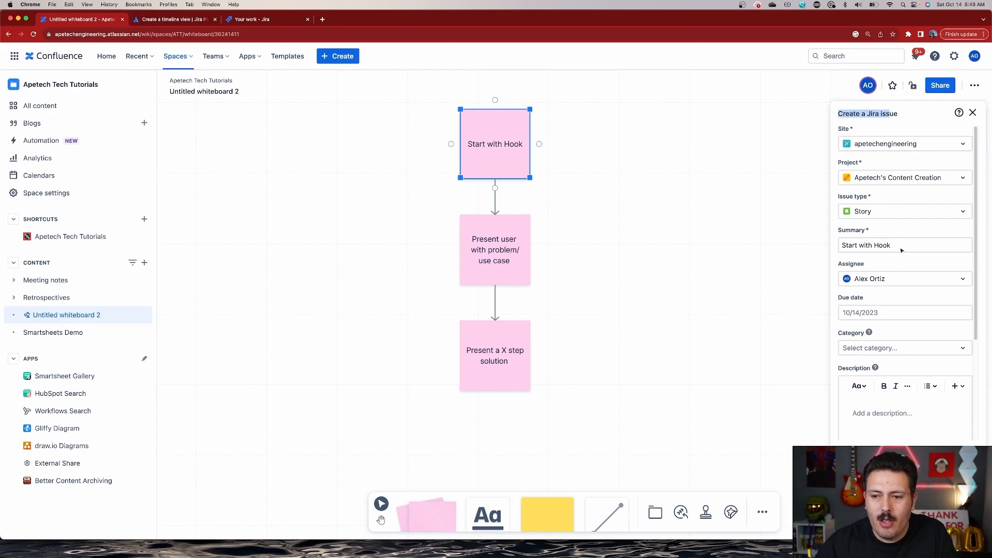
scroll(894, 319, down, 1)
scroll(895, 319, down, 4)
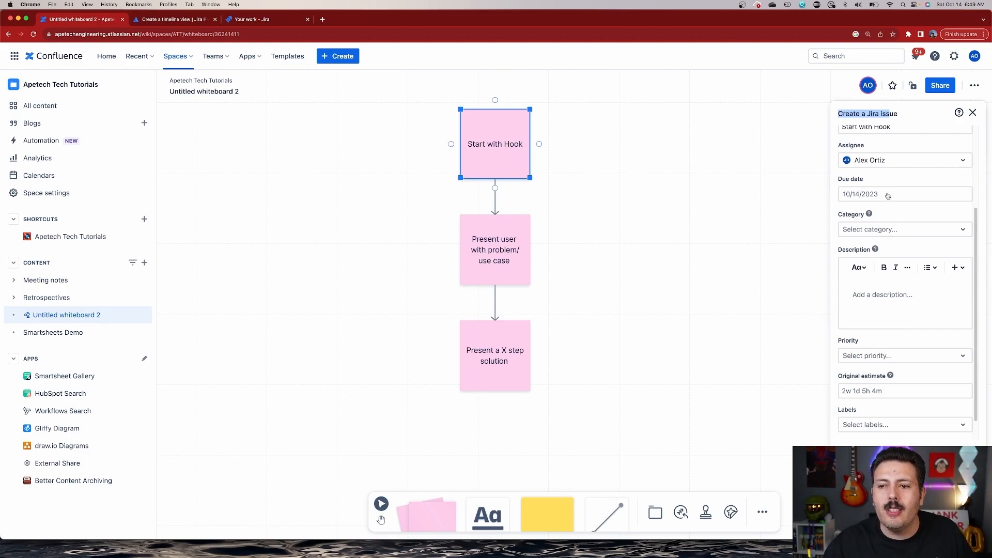
scroll(890, 200, down, 1)
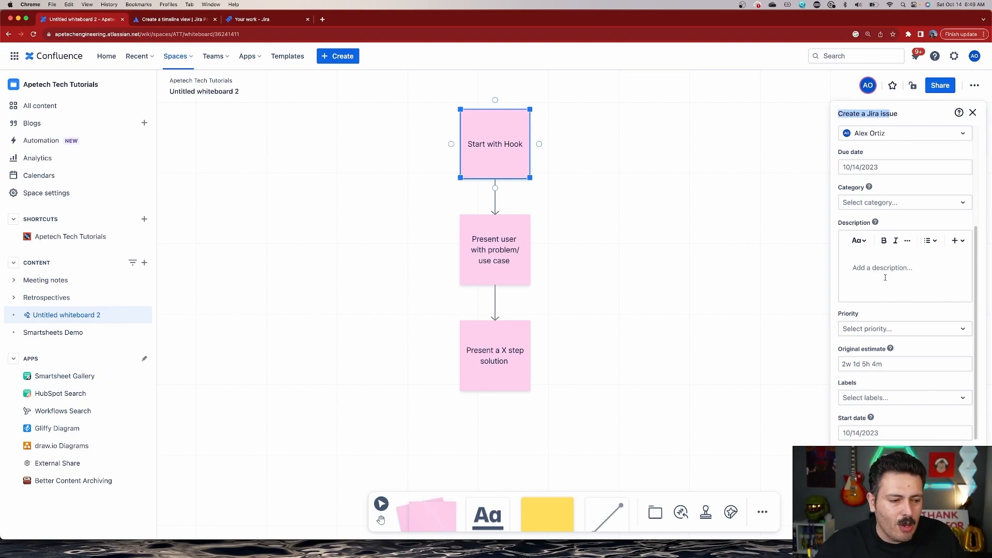
click(910, 330)
click(909, 332)
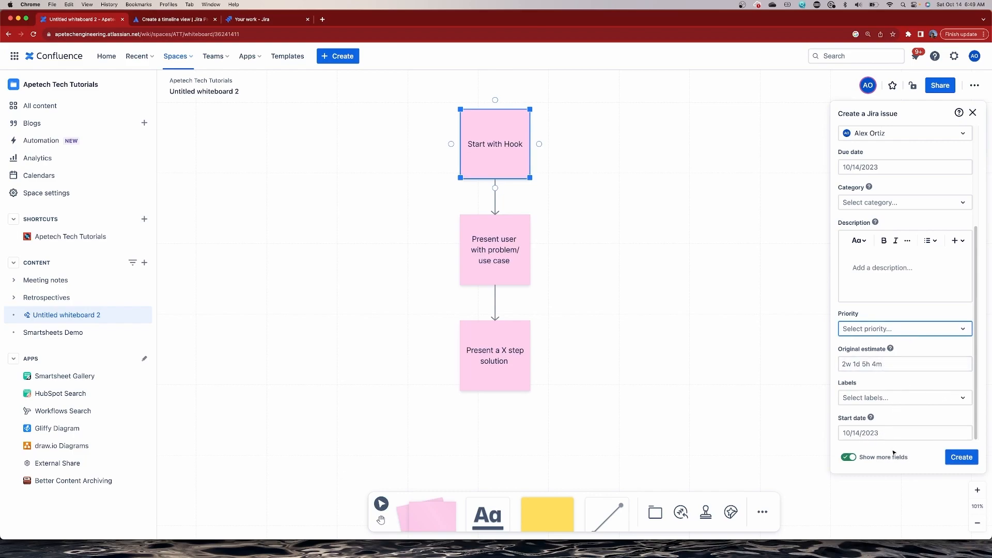
scroll(907, 374, up, 5)
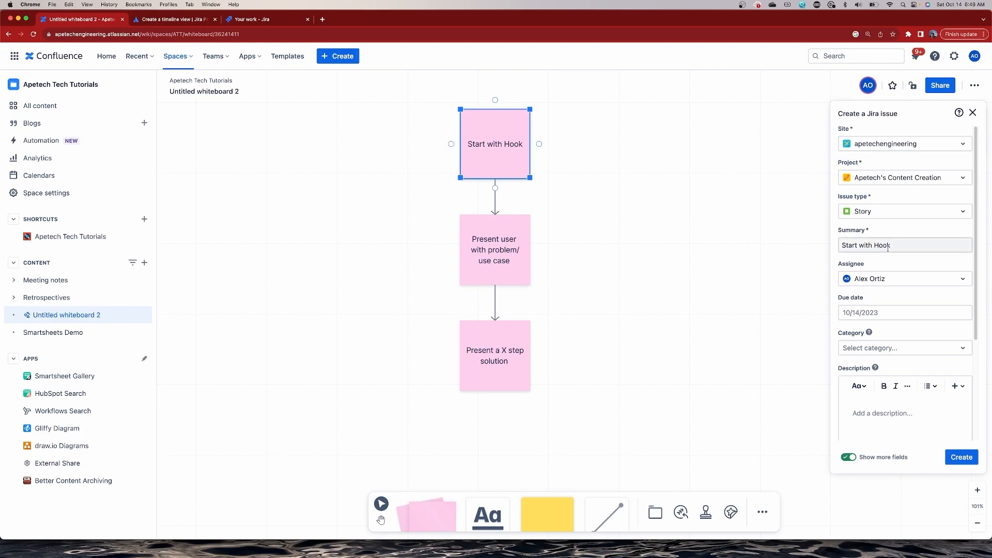
scroll(881, 241, down, 3)
click(962, 457)
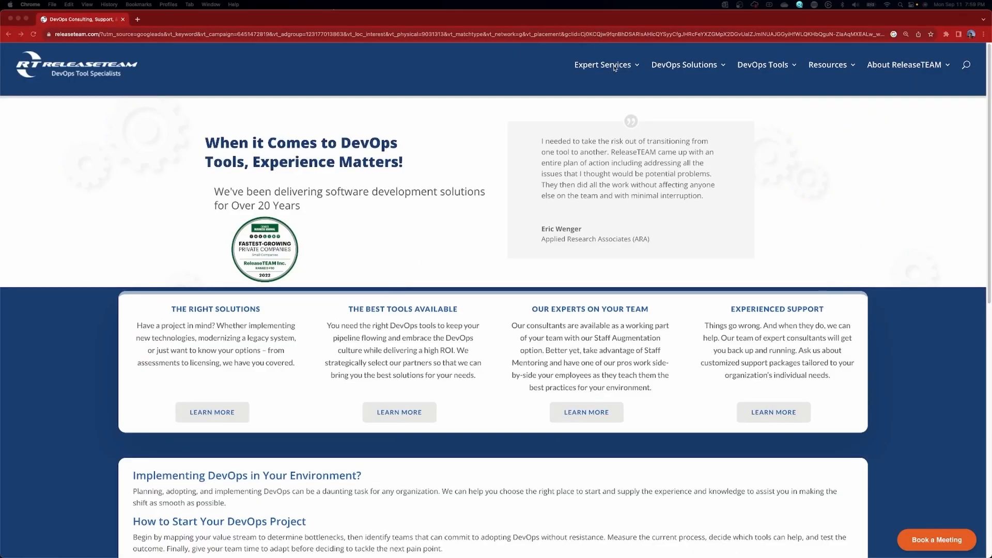
Step: Examine the expert services, DevOps solutions, DevOps tools and company sections on the ReleaseTEAM website and read down its homepage
mouse_move(625, 68)
mouse_move(621, 109)
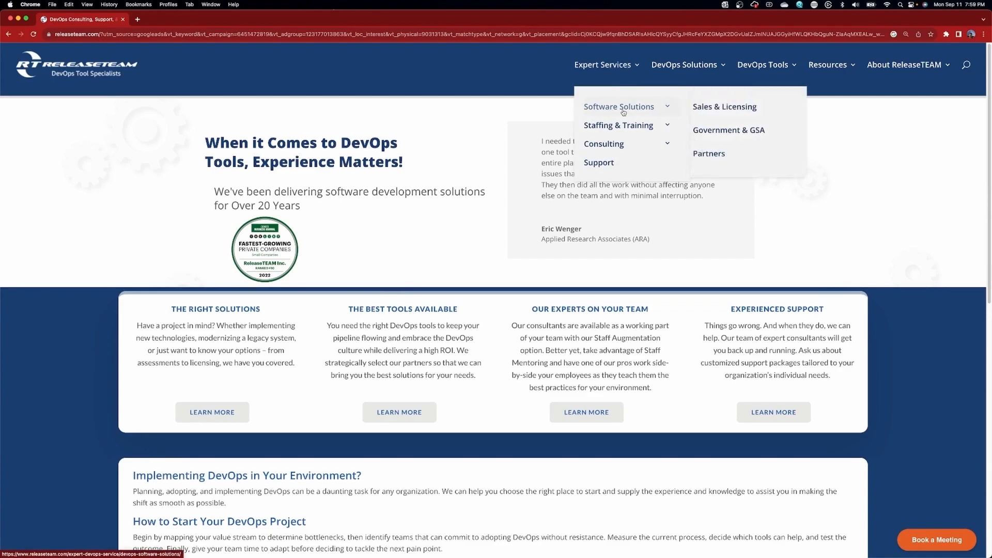
mouse_move(666, 69)
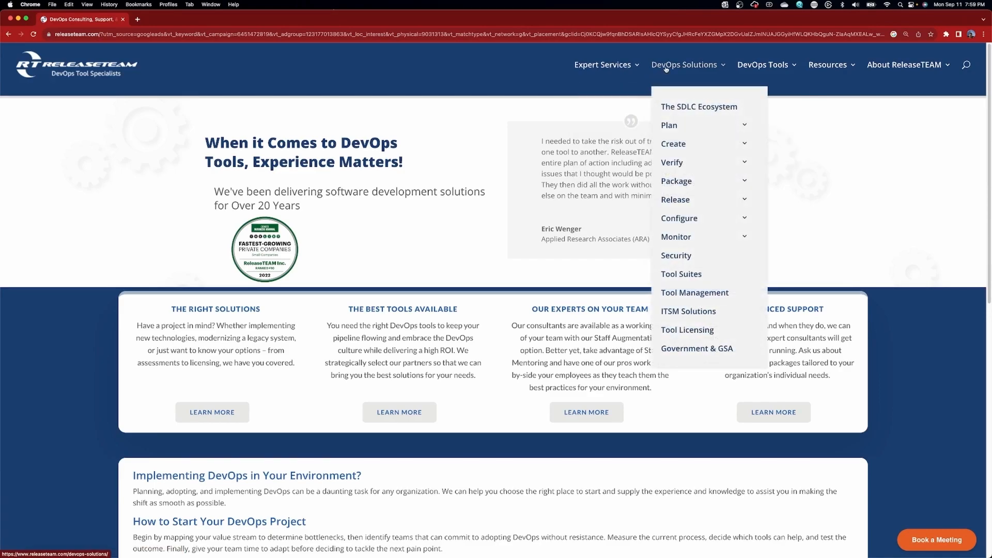
mouse_move(757, 67)
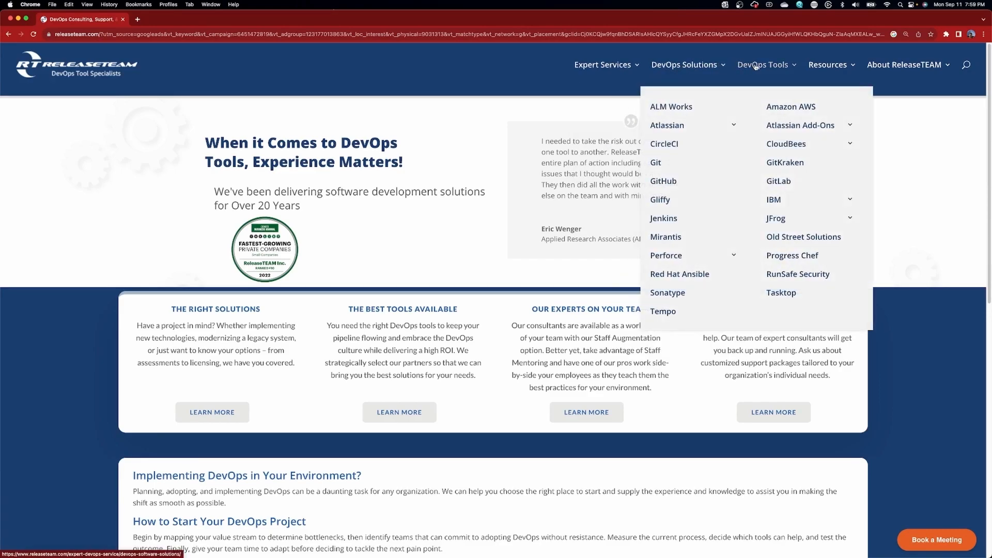
mouse_move(827, 68)
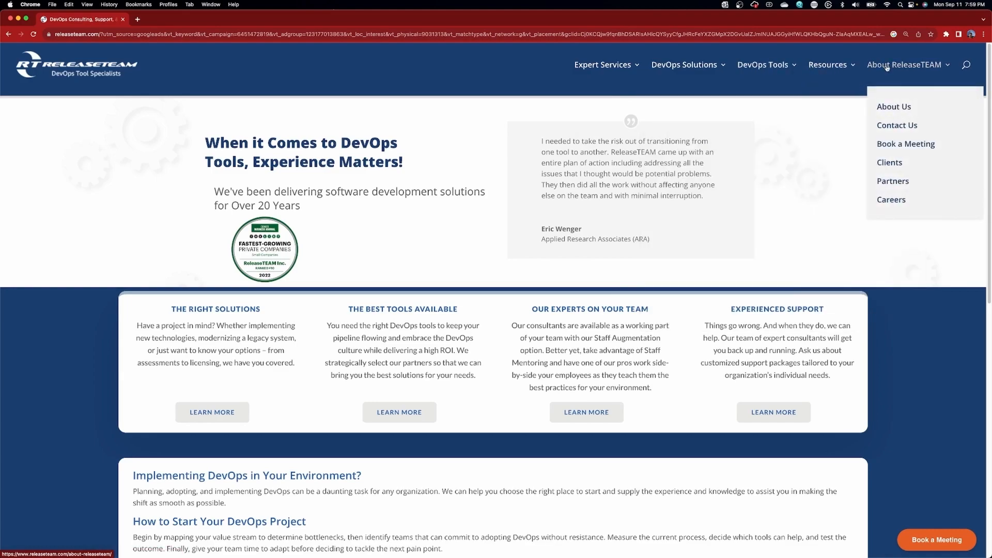
scroll(788, 209, down, 1)
scroll(789, 209, down, 2)
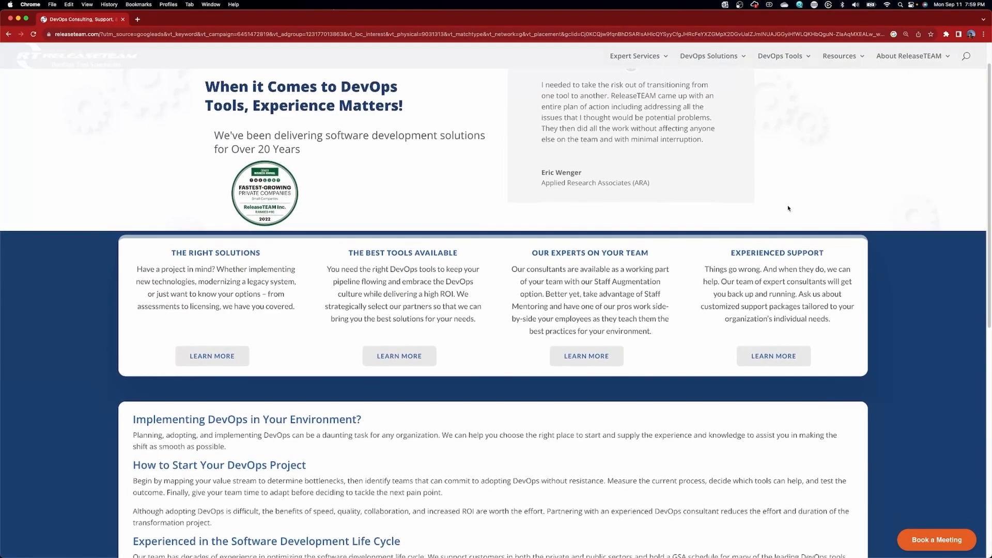
scroll(789, 208, down, 5)
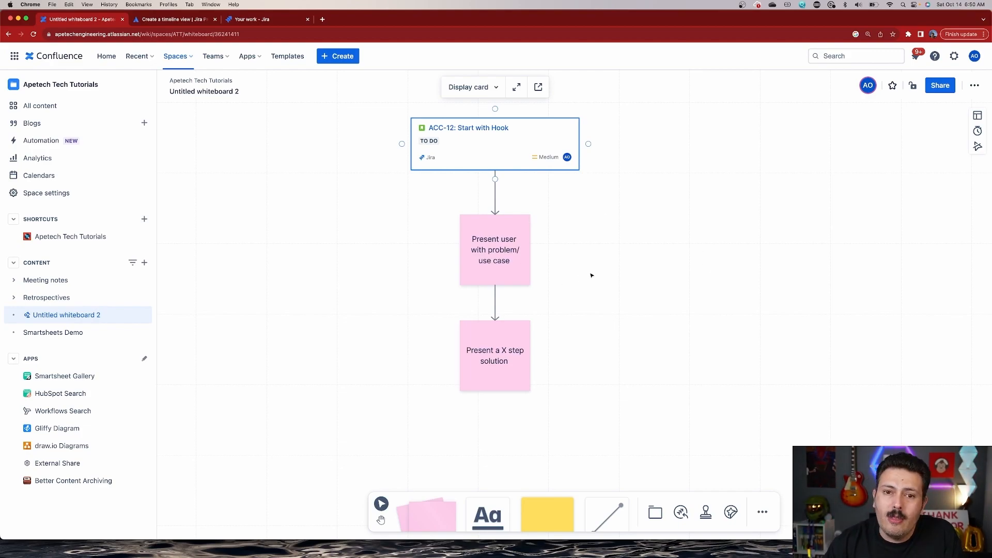
Step: Add a sticky note reading "Plan out video Idea" above the Start with Hook card and connect it to that card with an arrow
click(642, 208)
scroll(647, 176, up, 4)
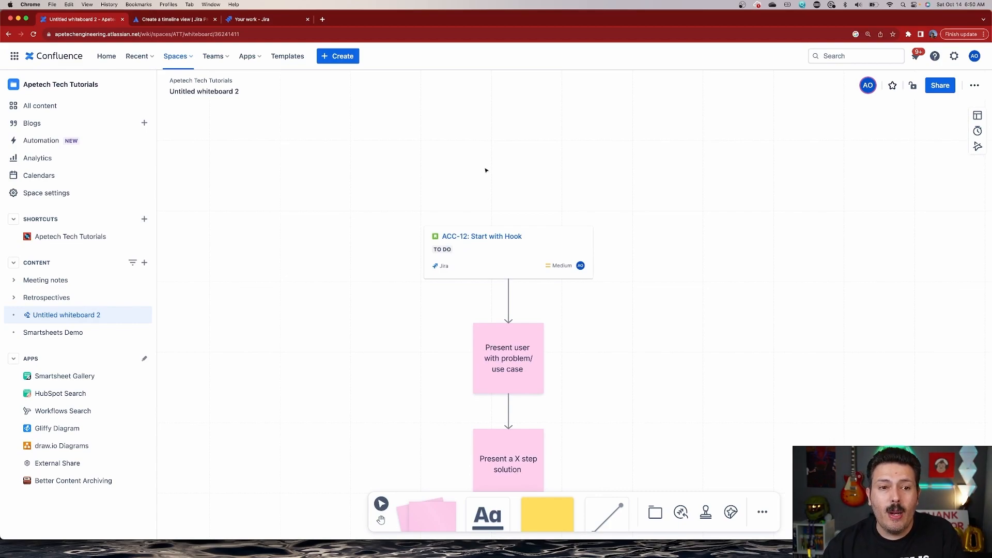
drag(433, 518, 514, 155)
text(Plan )
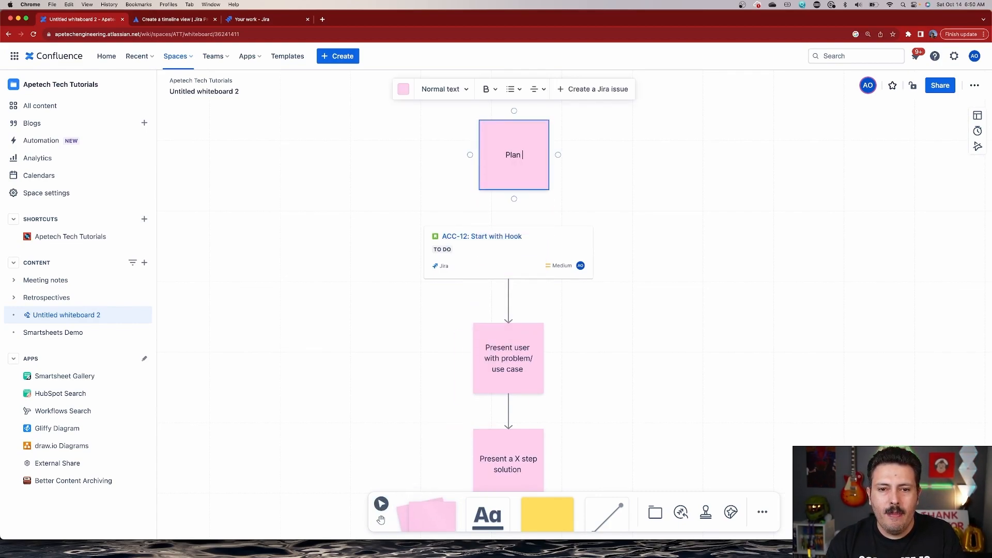
text(out video Idea)
key(Return)
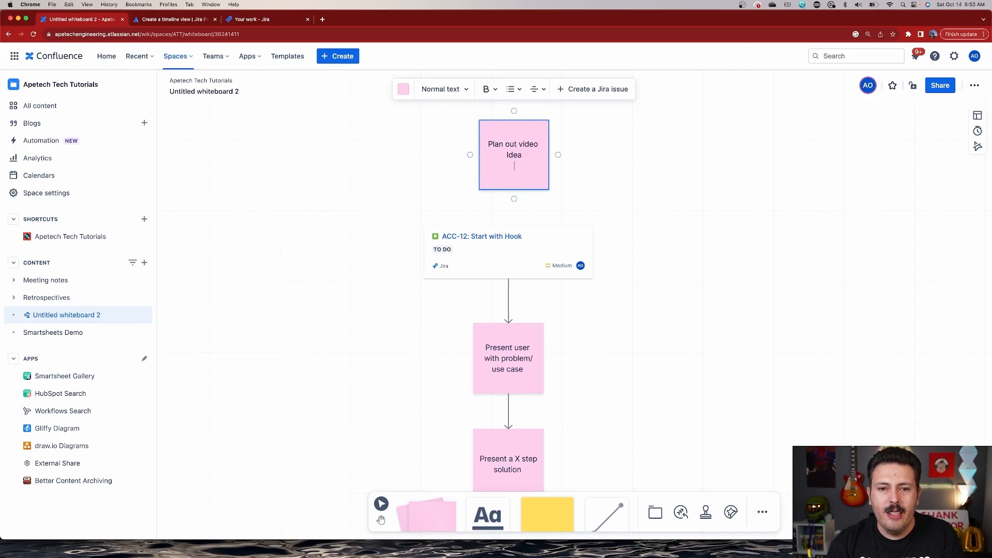
click(633, 222)
click(530, 185)
drag(514, 200, 509, 227)
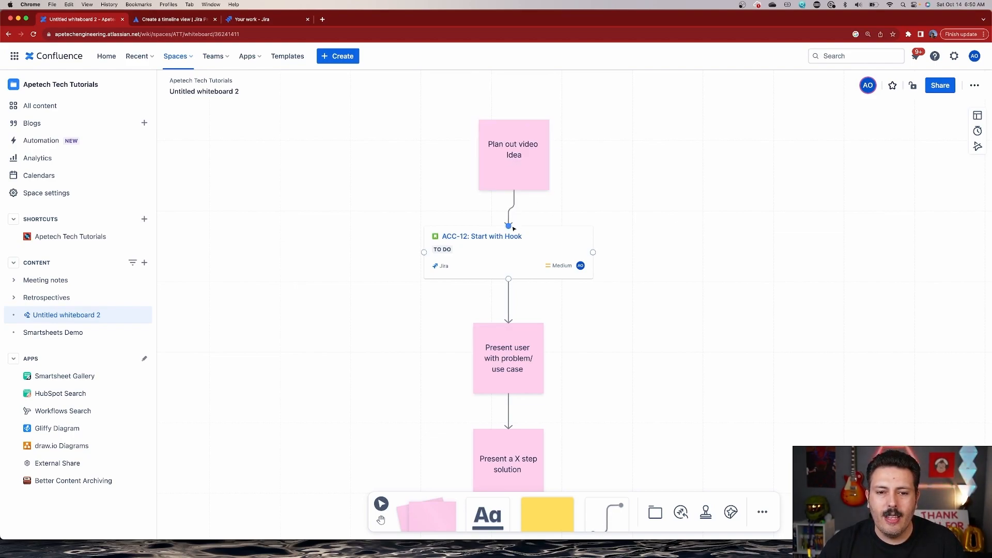
click(500, 152)
click(594, 96)
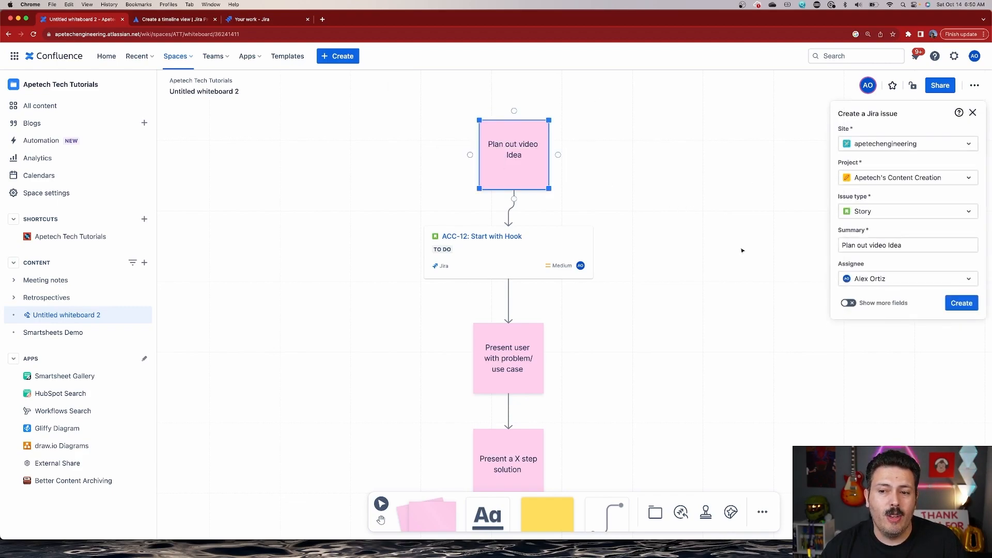
click(973, 113)
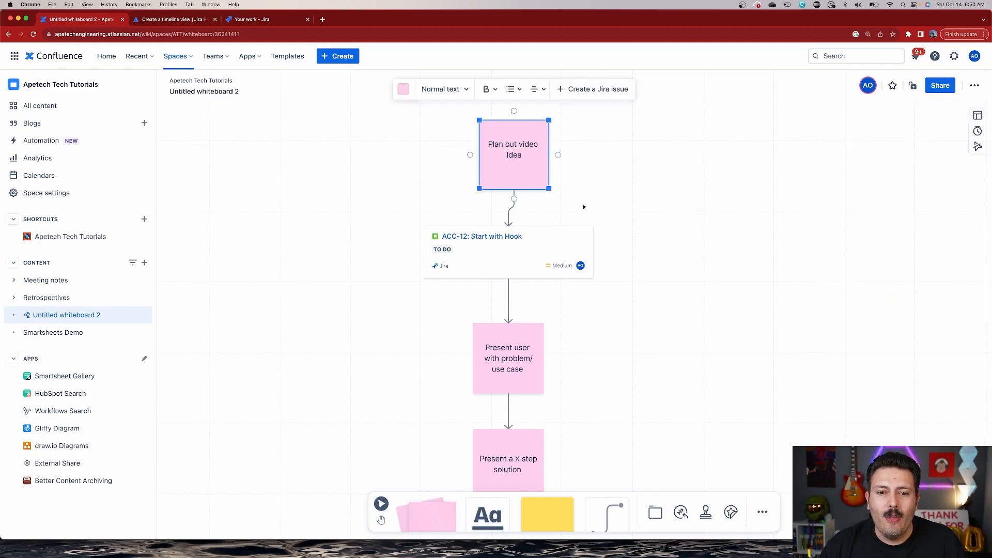
click(675, 200)
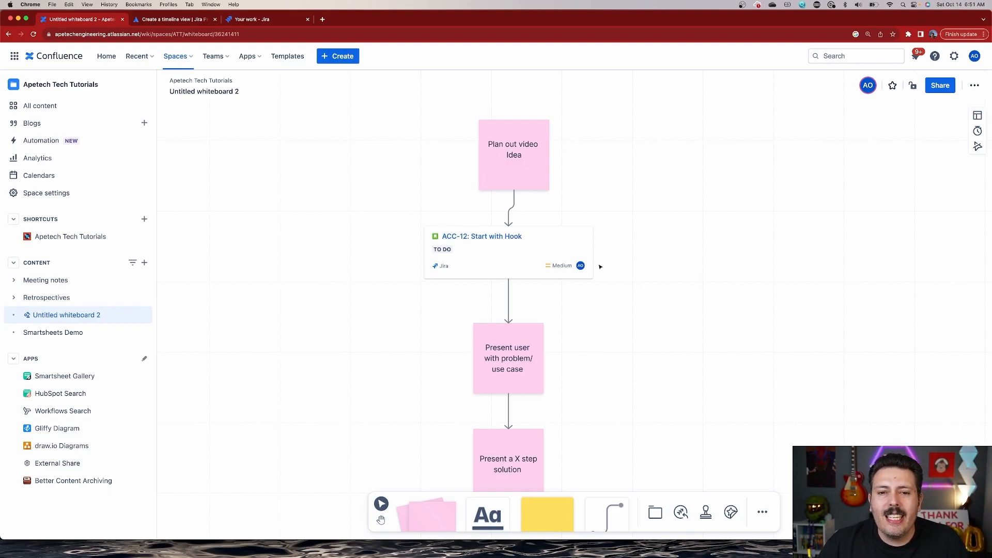
Step: Convert the "Plan out video Idea" sticky note into a Story in the Apetech's Content Creation Jira project
click(513, 170)
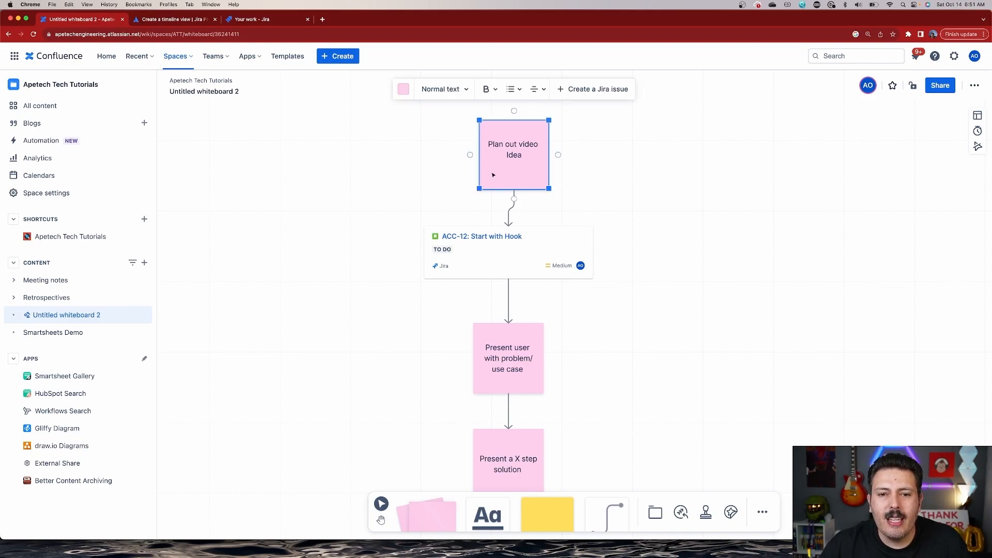
click(618, 93)
click(949, 305)
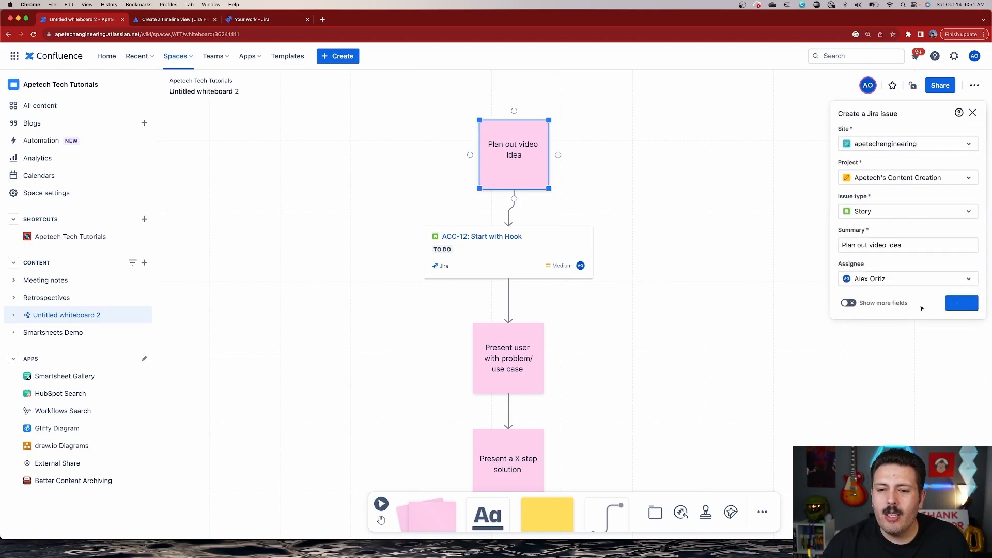
Step: Convert the "Present user with problem/use case" sticky note into a Jira Story in the same project
click(500, 356)
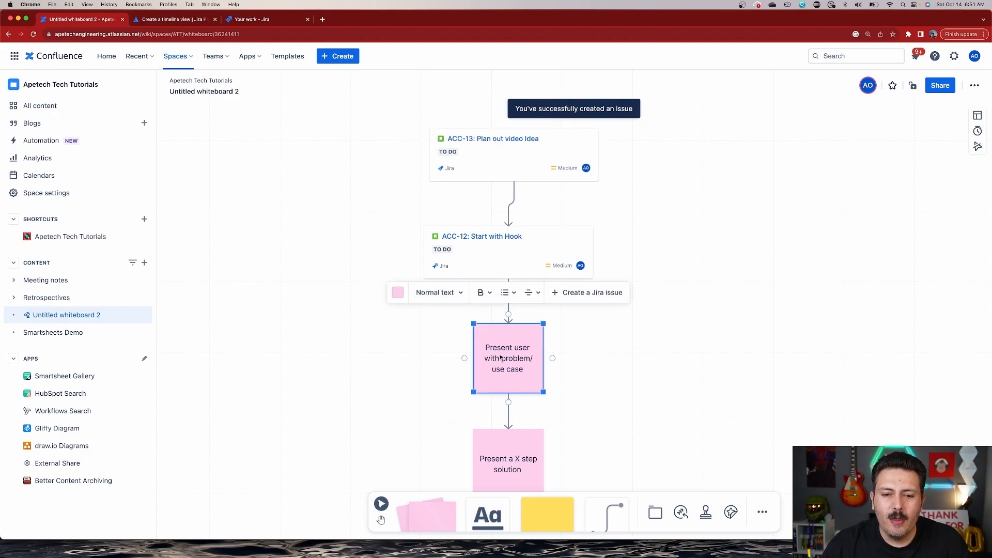
click(589, 293)
click(950, 304)
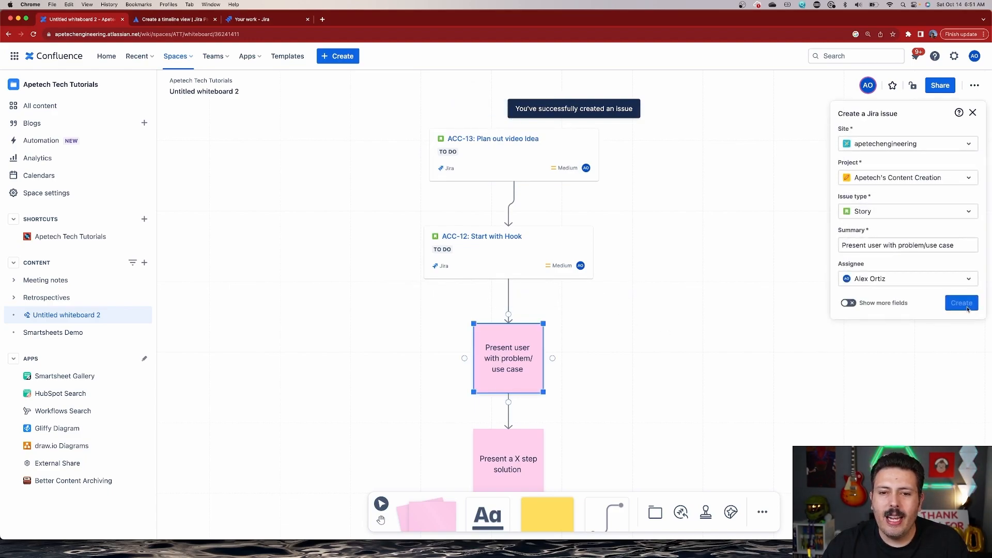
Step: Change the Start with Hook issue's status in Jira to Edit Video and on to Review Video, and reload the Confluence whiteboard
click(475, 241)
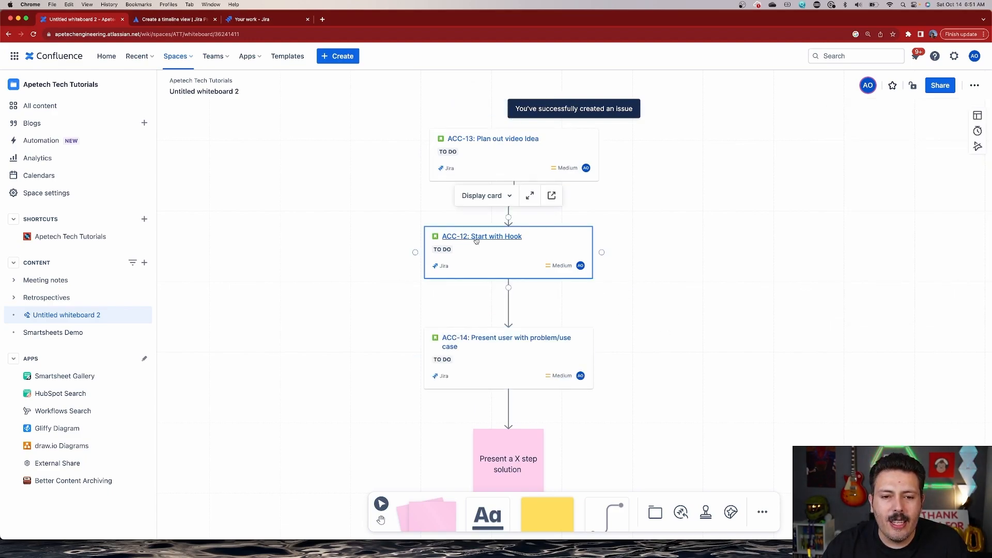
click(484, 240)
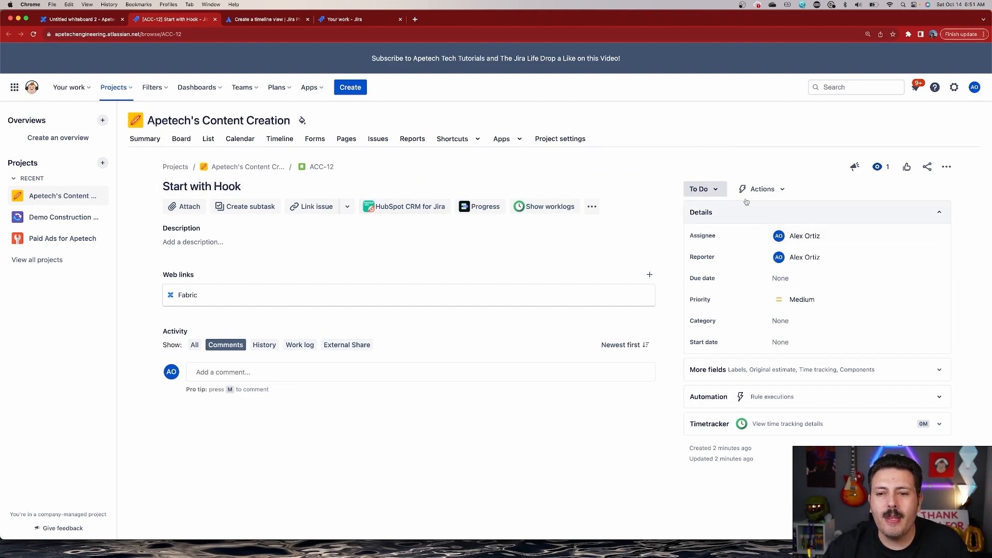
click(703, 189)
click(723, 215)
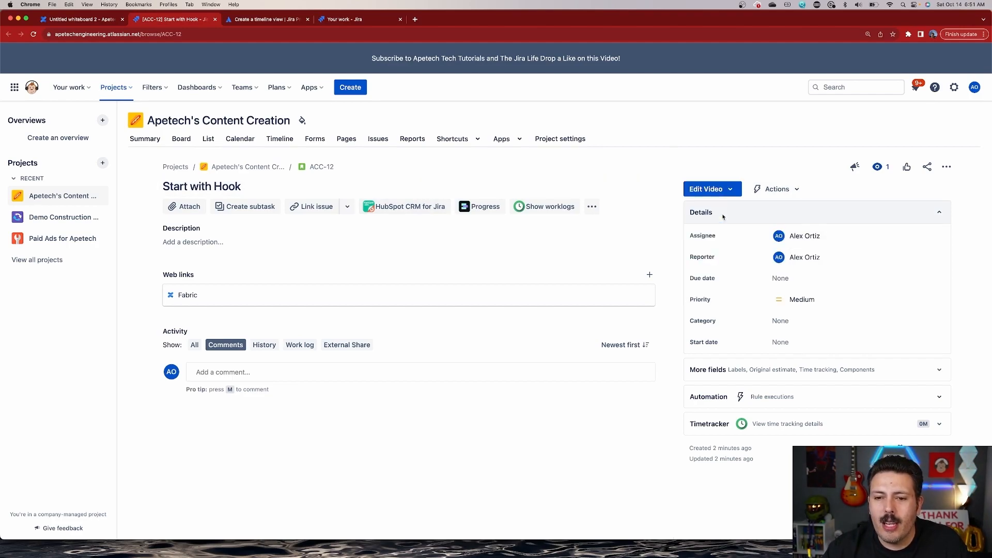
click(721, 190)
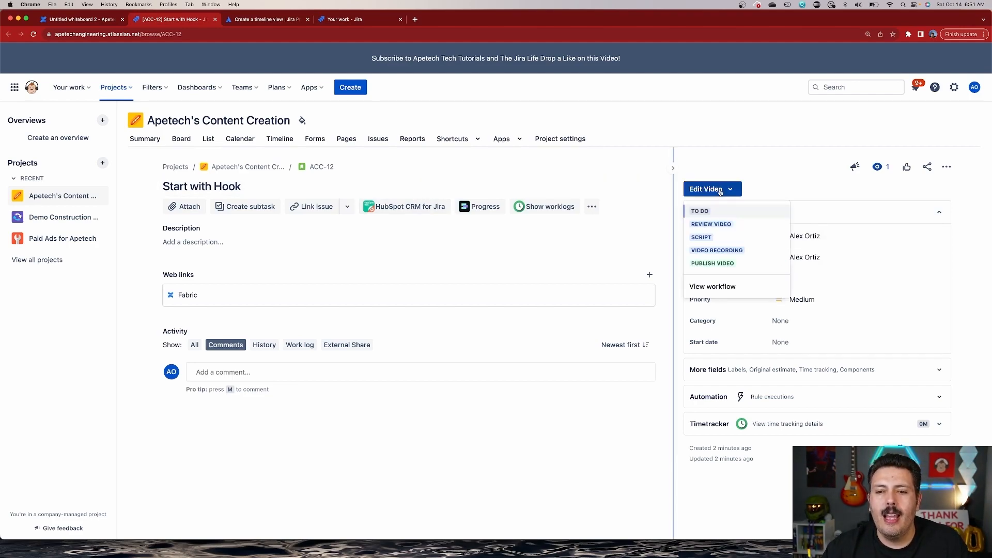
click(712, 224)
click(75, 19)
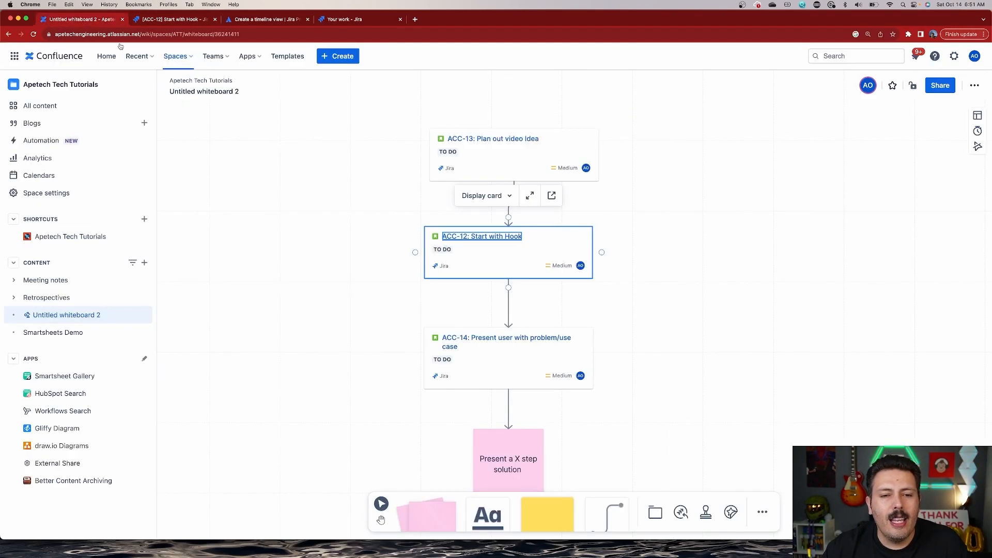
click(31, 35)
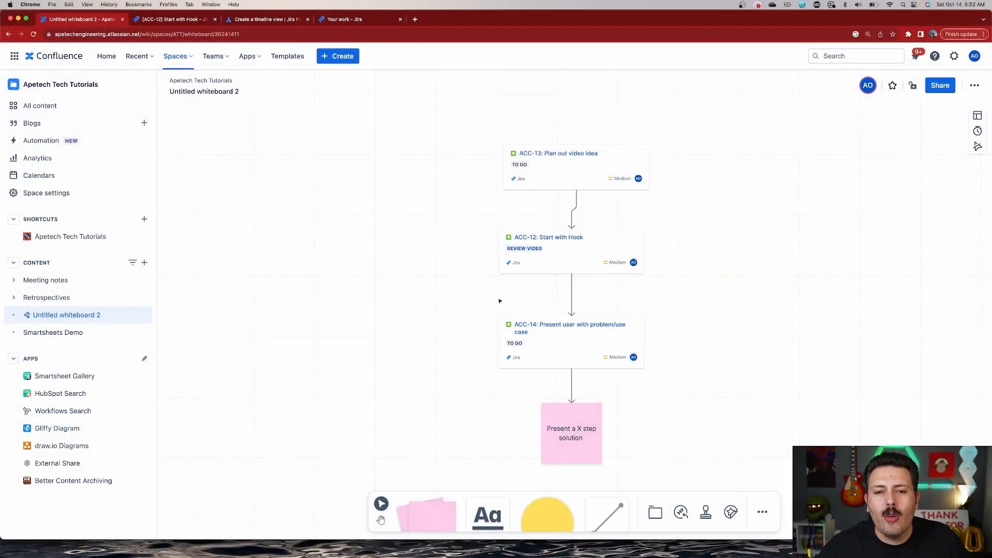
Step: Move the Plan out video Idea and Start with Hook cards to the left so the flow runs diagonally down the whiteboard
drag(569, 166, 408, 160)
click(578, 254)
drag(578, 253, 512, 254)
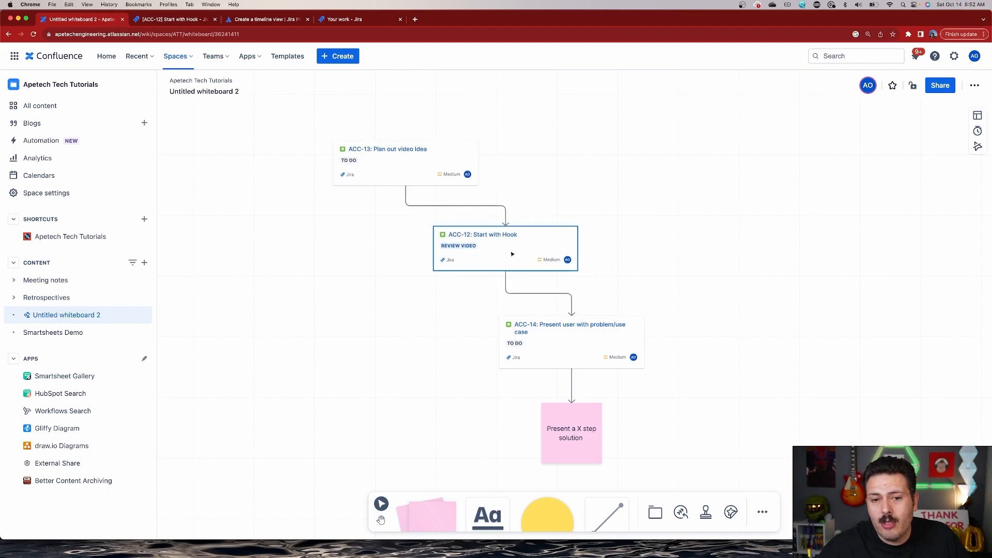
Step: Place a yellow circle shape on the empty canvas to the right of the whiteboard flow
click(535, 518)
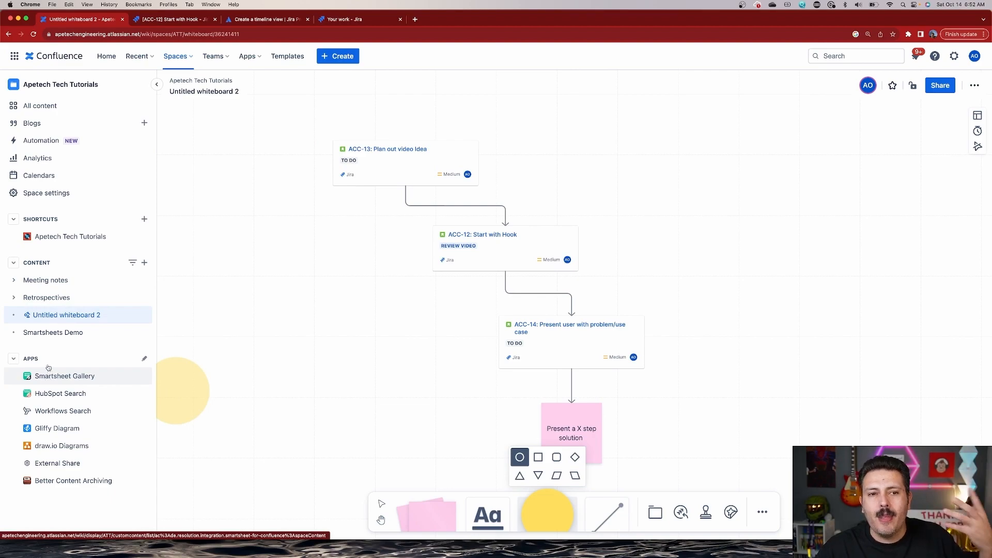
mouse_move(51, 324)
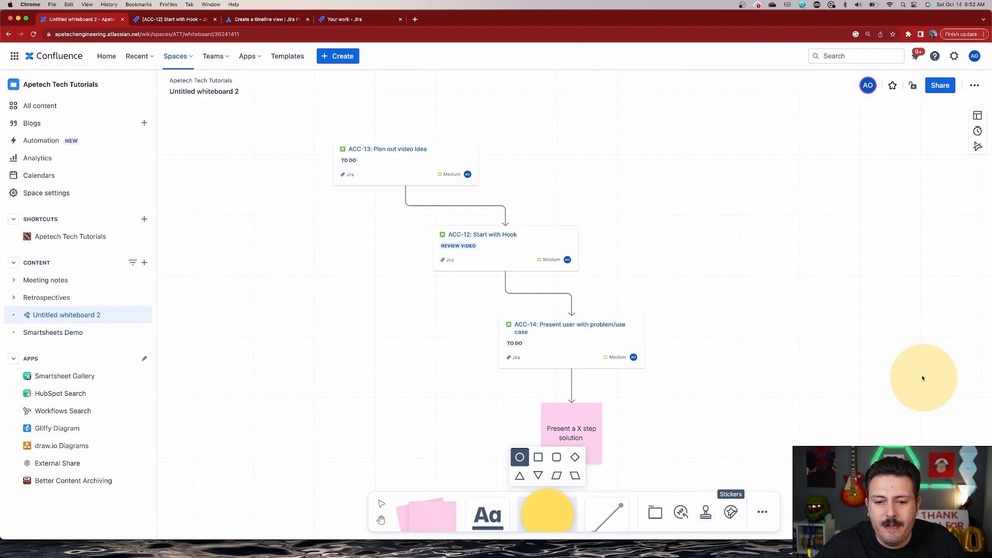
click(908, 364)
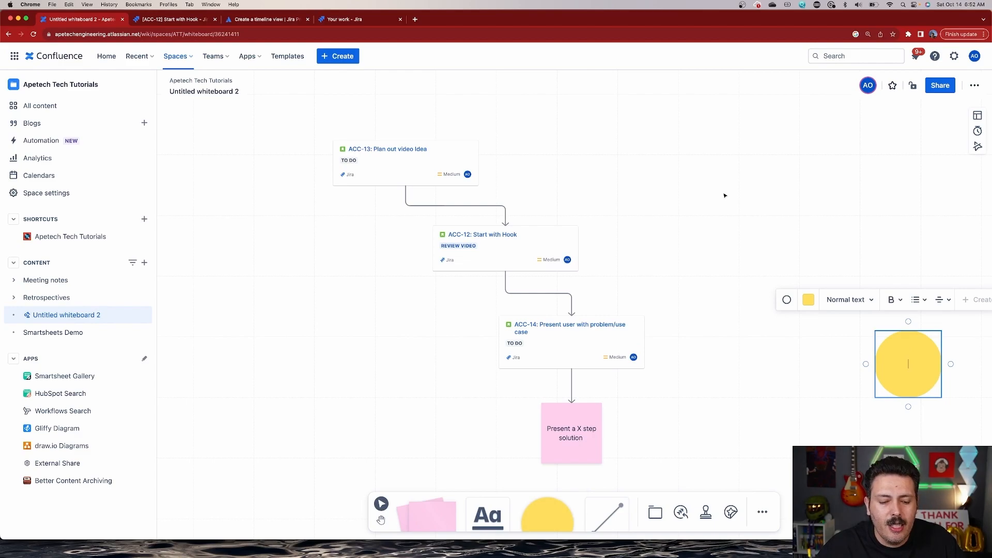
click(695, 212)
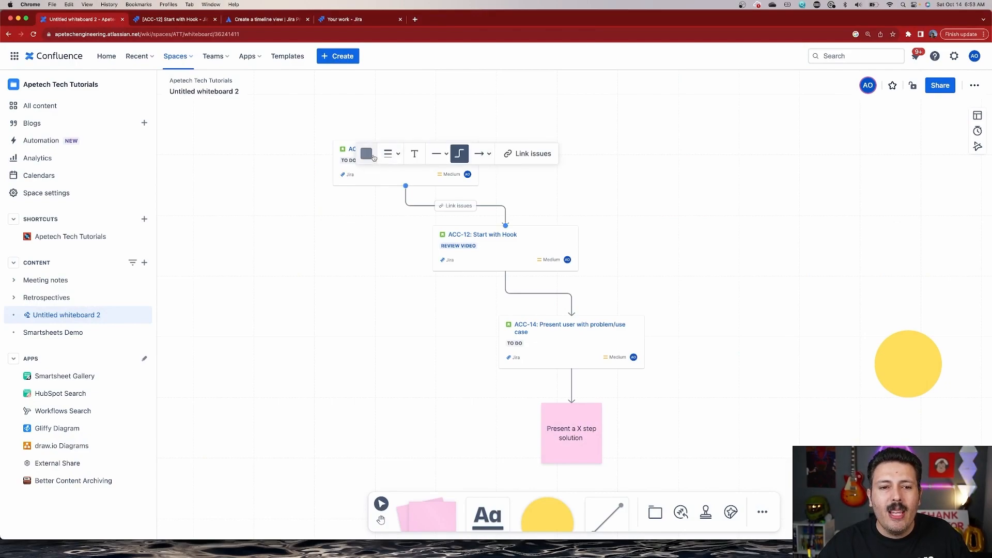
Step: Format the connector between the Plan out video Idea and Start with Hook cards as a red, thickest elbow line
click(367, 154)
click(396, 101)
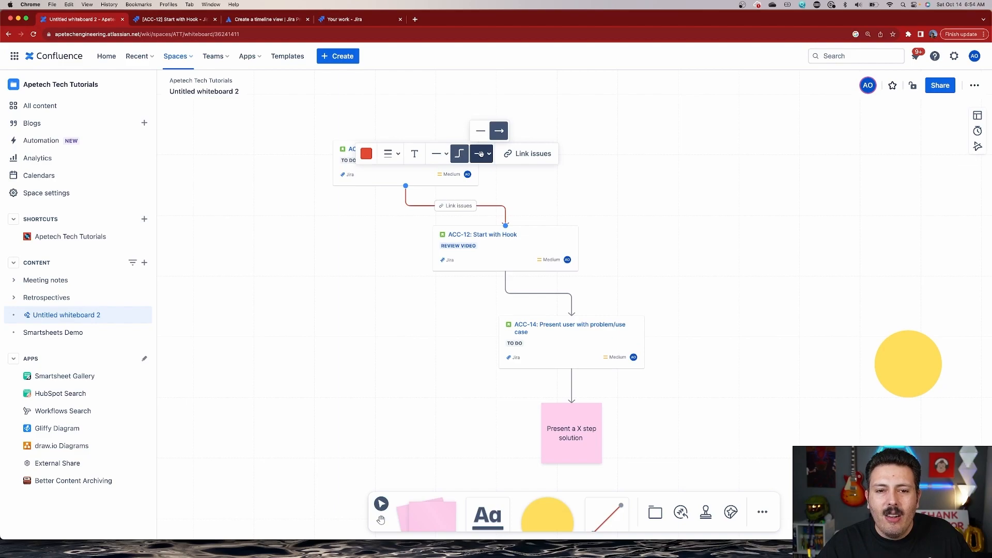
click(458, 155)
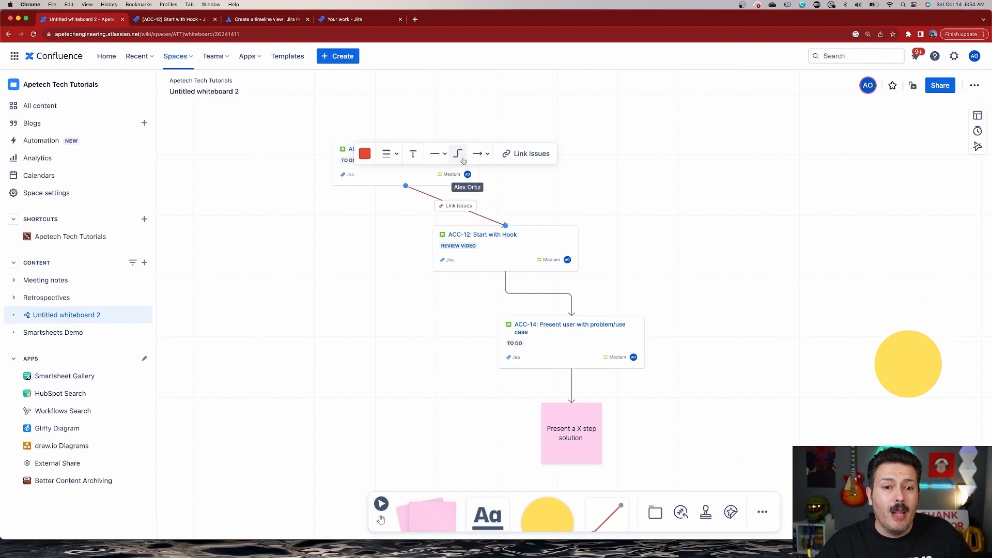
click(459, 154)
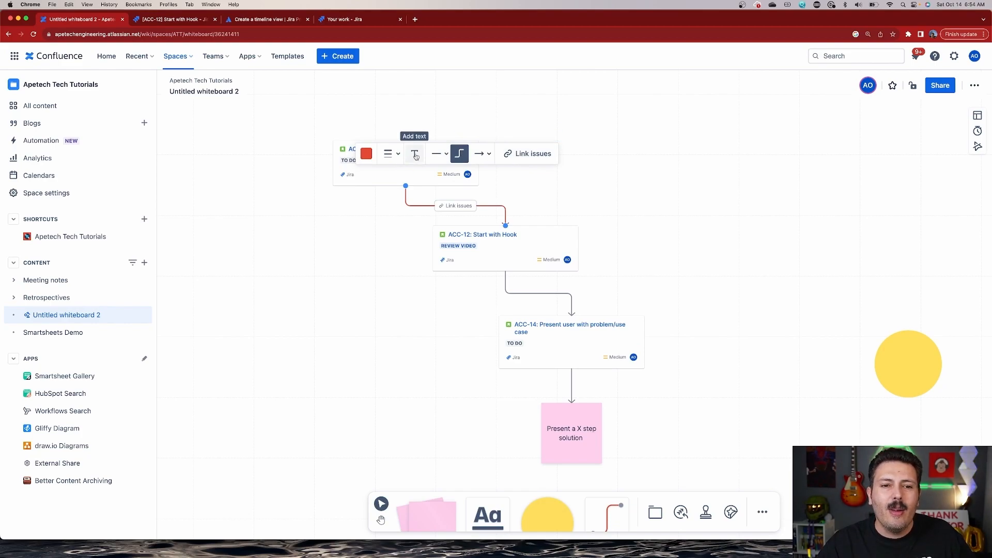
click(391, 154)
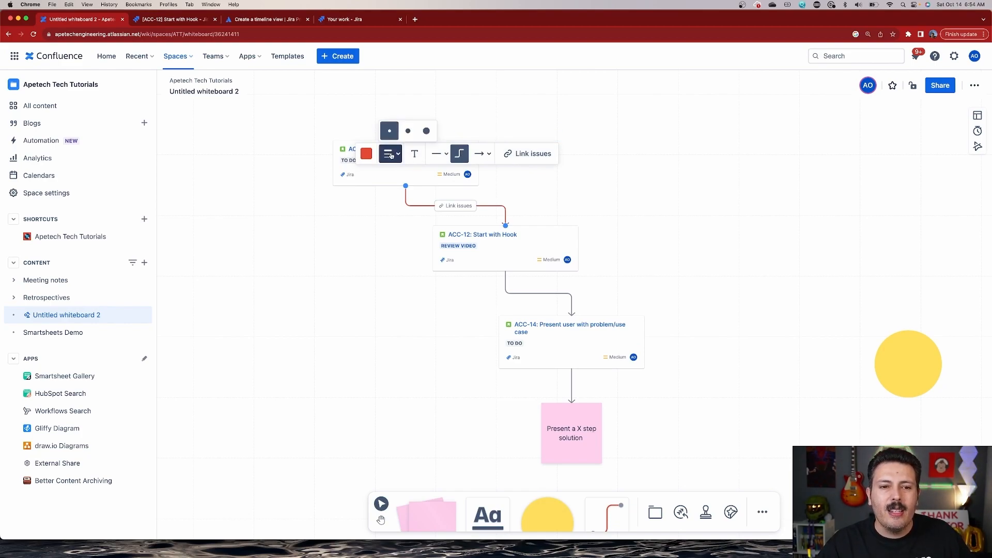
click(428, 129)
click(578, 206)
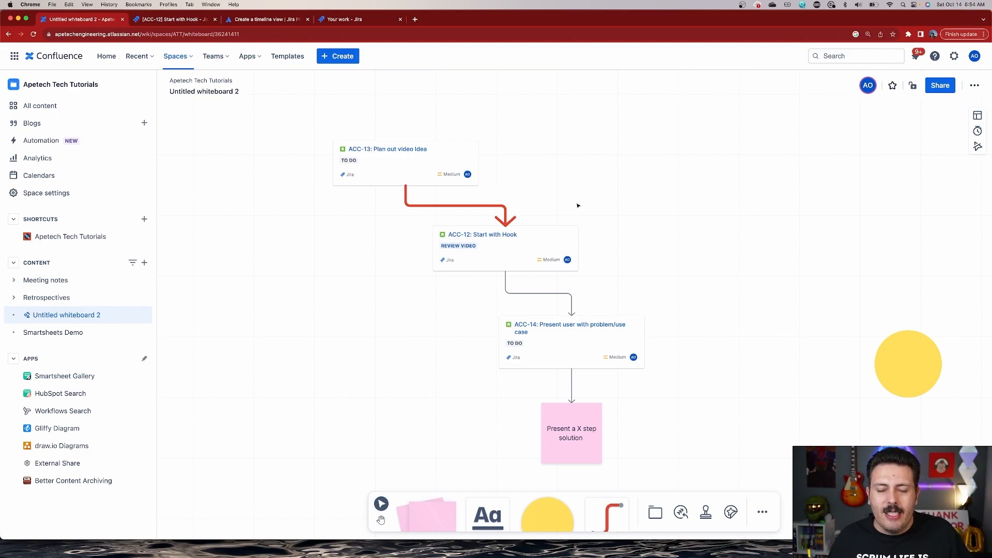
click(572, 436)
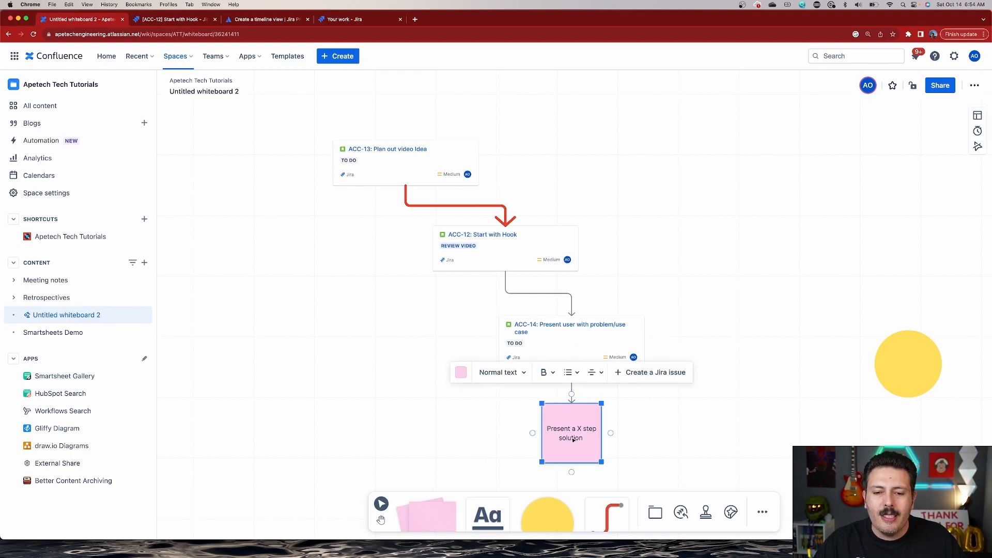
click(637, 372)
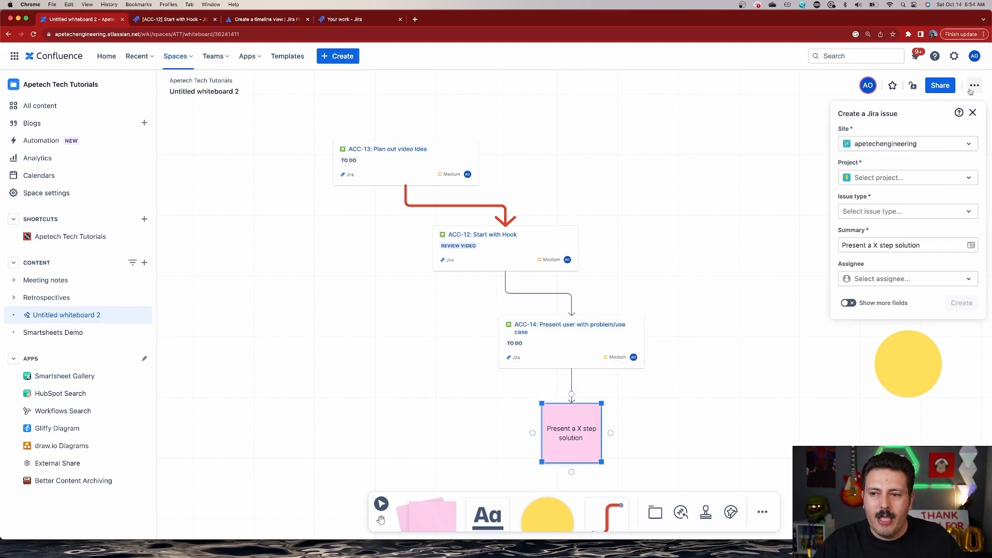
click(973, 114)
Step: Shift the Start with Hook card slightly and switch its display from card to URL
drag(513, 251, 535, 249)
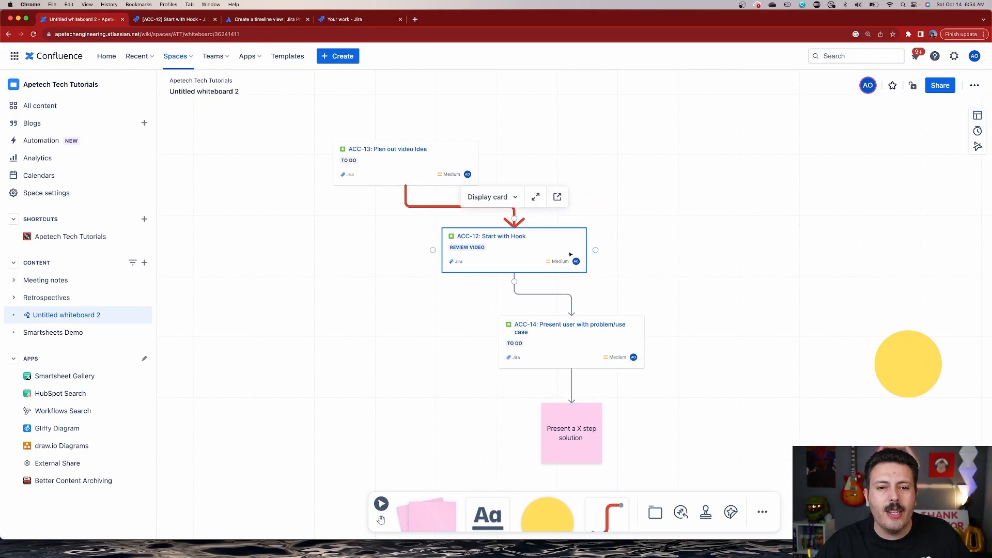
click(489, 197)
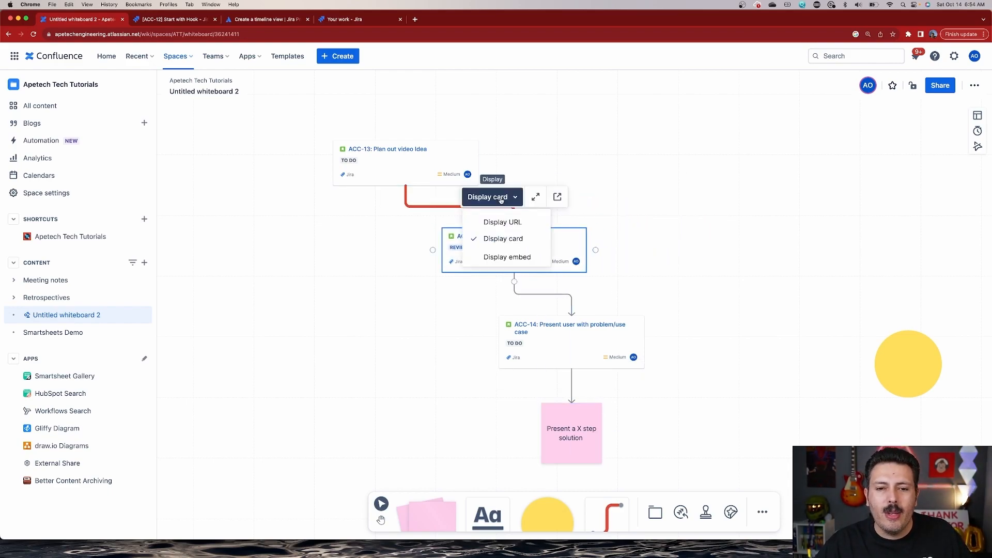
click(498, 220)
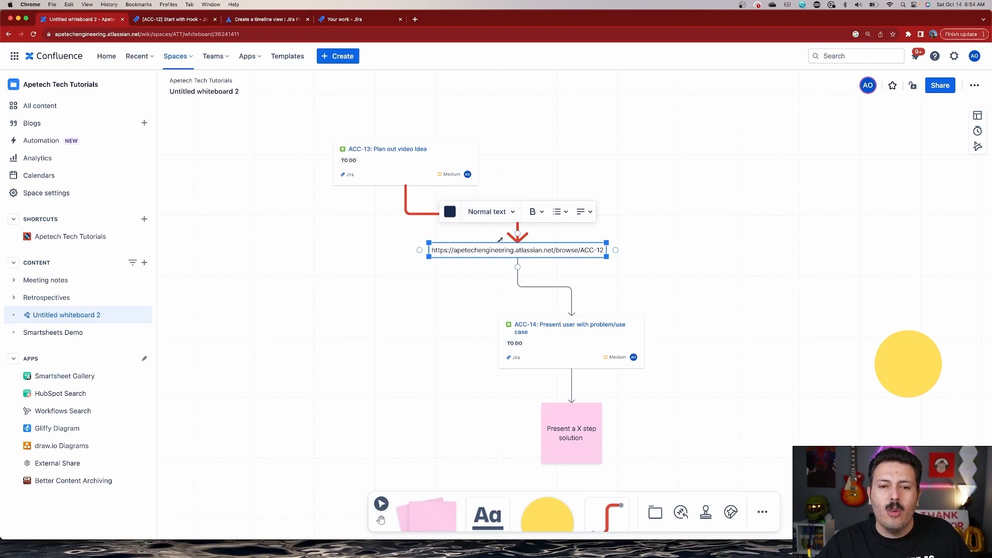
click(480, 218)
click(661, 214)
Step: Display the Plan out video Idea card as an embed and move it up, clear of the ACC-12 link
click(410, 157)
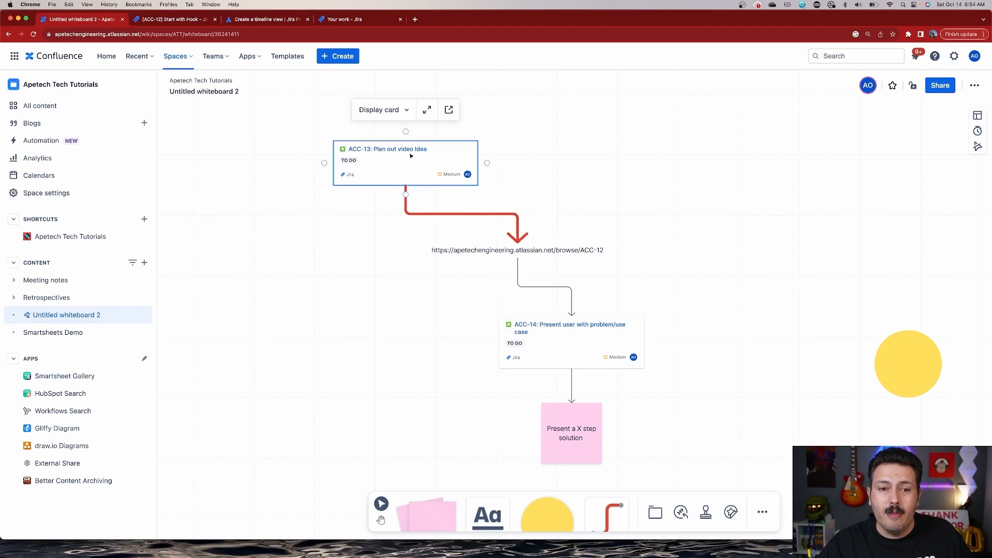
click(384, 110)
click(390, 169)
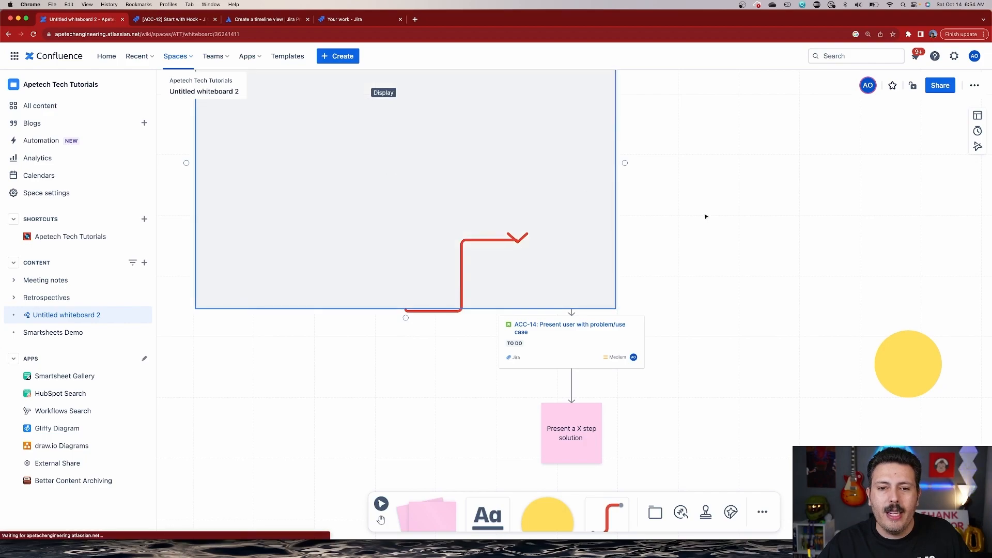
click(726, 267)
drag(716, 247, 769, 307)
drag(411, 205, 386, 166)
drag(764, 169, 802, 231)
drag(534, 276, 518, 197)
drag(543, 145, 527, 97)
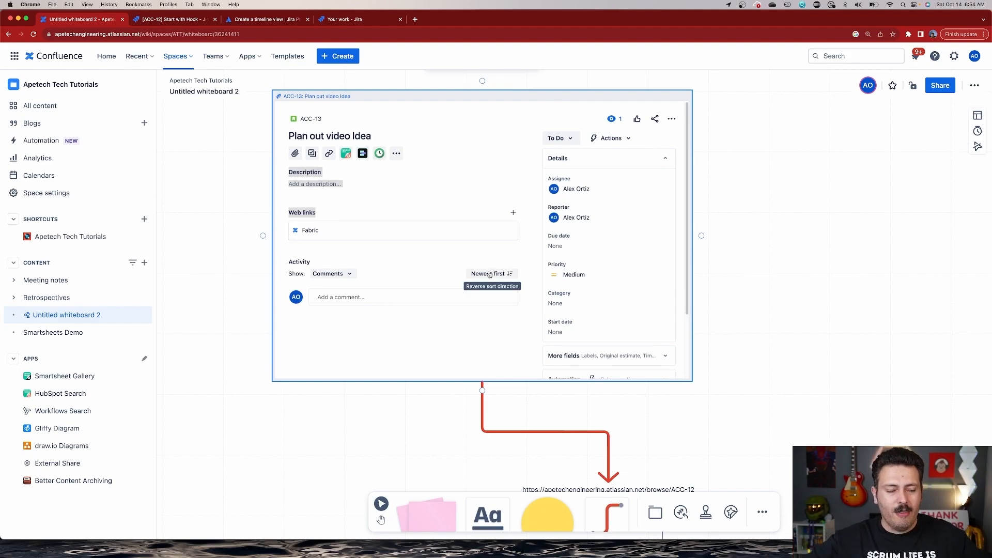
drag(801, 429, 772, 308)
drag(788, 383, 769, 265)
scroll(592, 346, up, 1)
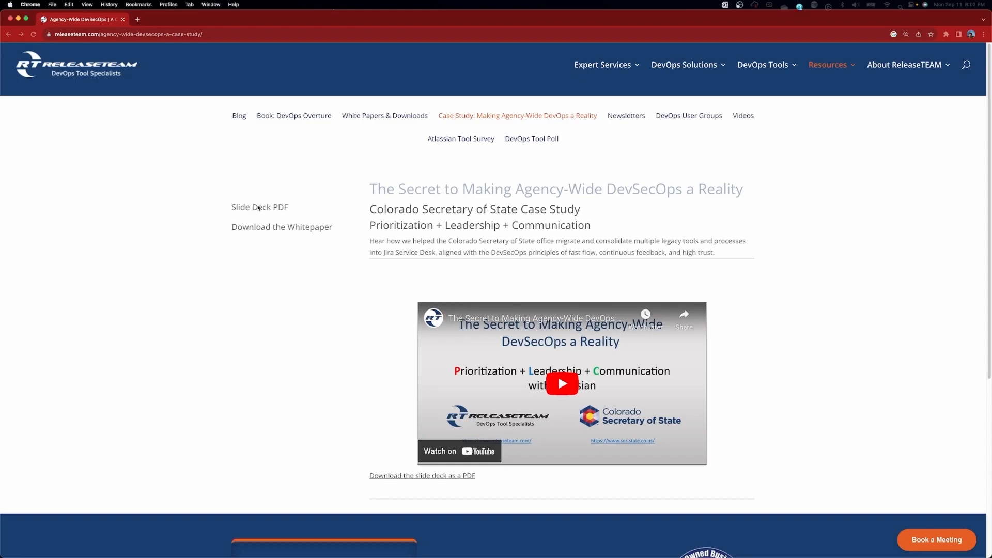
Step: Open the Slide Deck PDF from the ReleaseTEAM agency-wide DevSecOps case study page and read through its slides
click(263, 209)
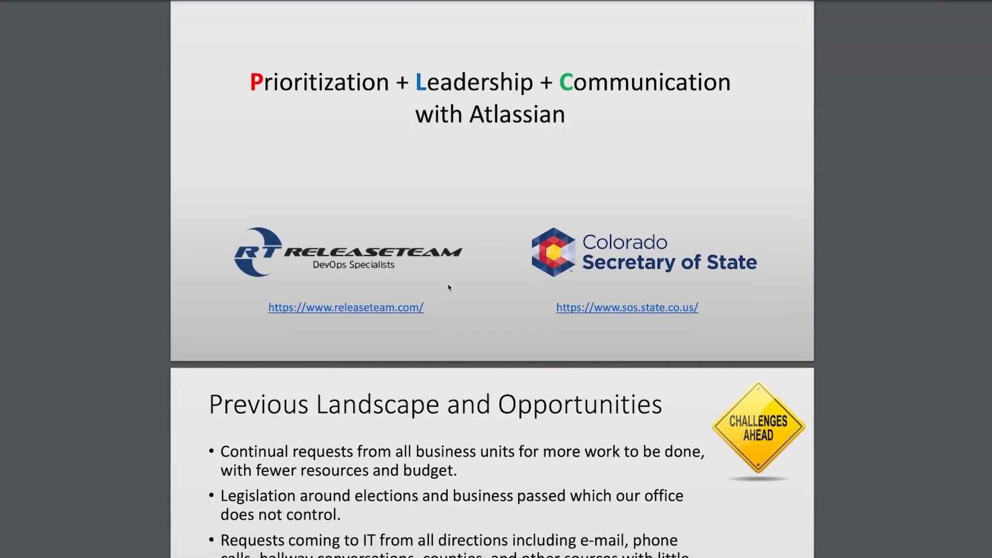
scroll(449, 284, down, 4)
scroll(449, 288, down, 6)
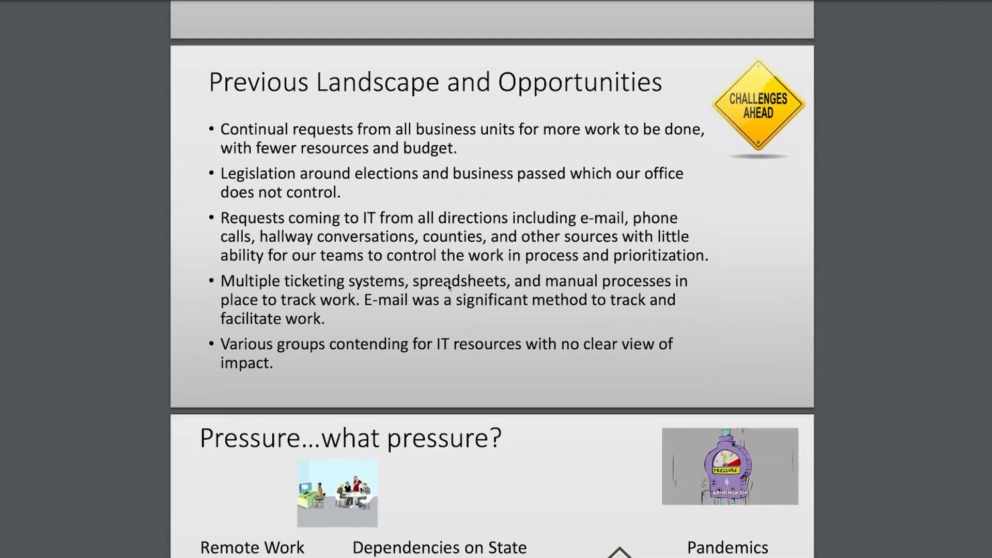
scroll(449, 288, down, 6)
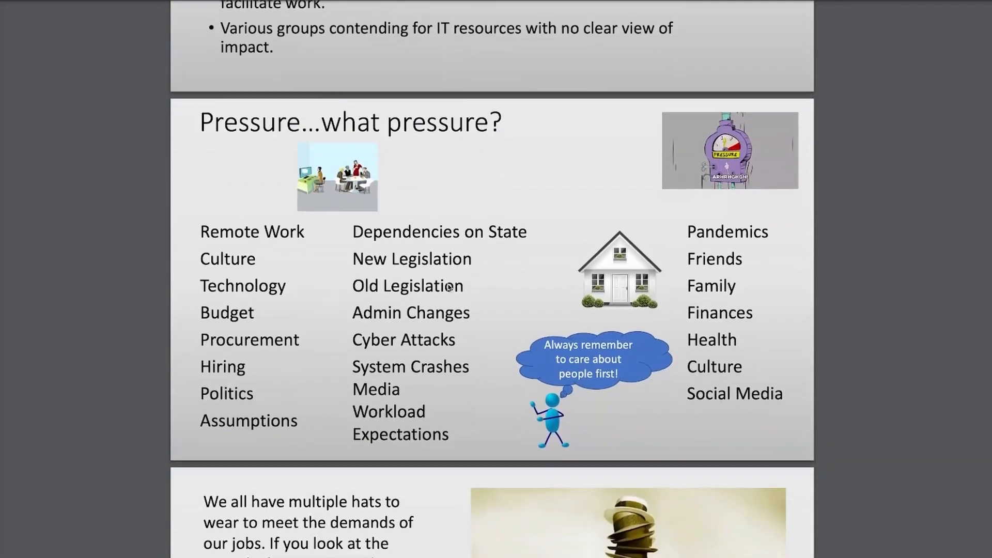
scroll(449, 288, down, 7)
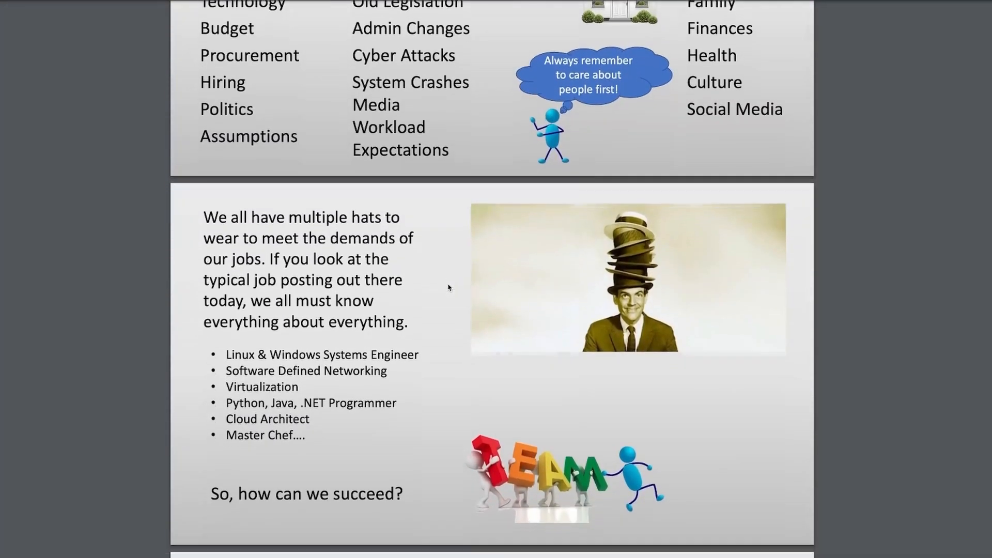
scroll(449, 288, down, 15)
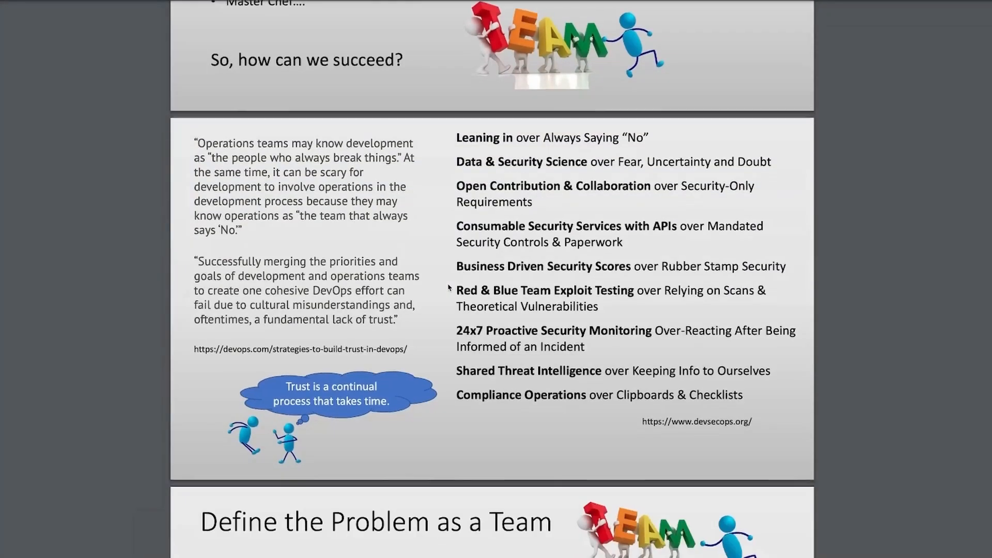
scroll(448, 287, down, 7)
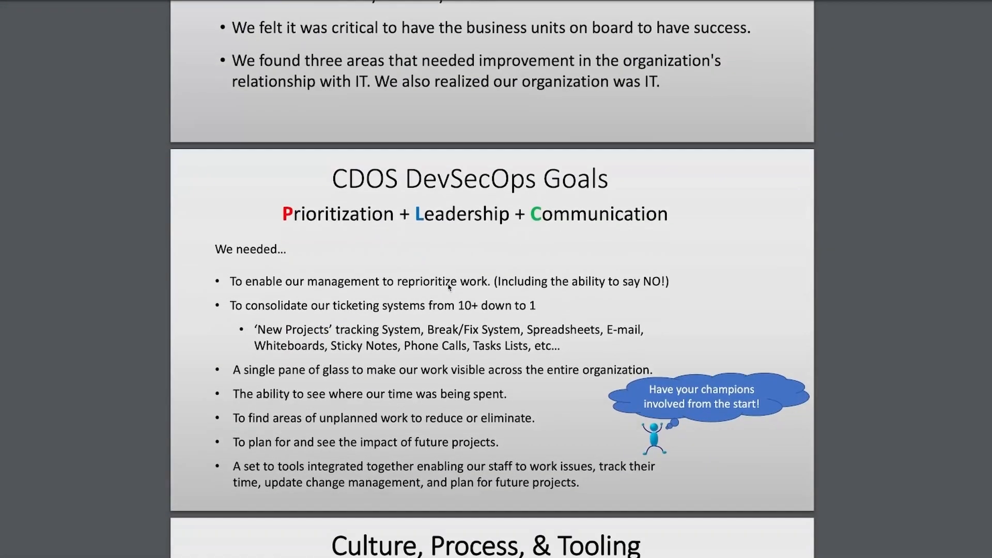
scroll(448, 287, down, 14)
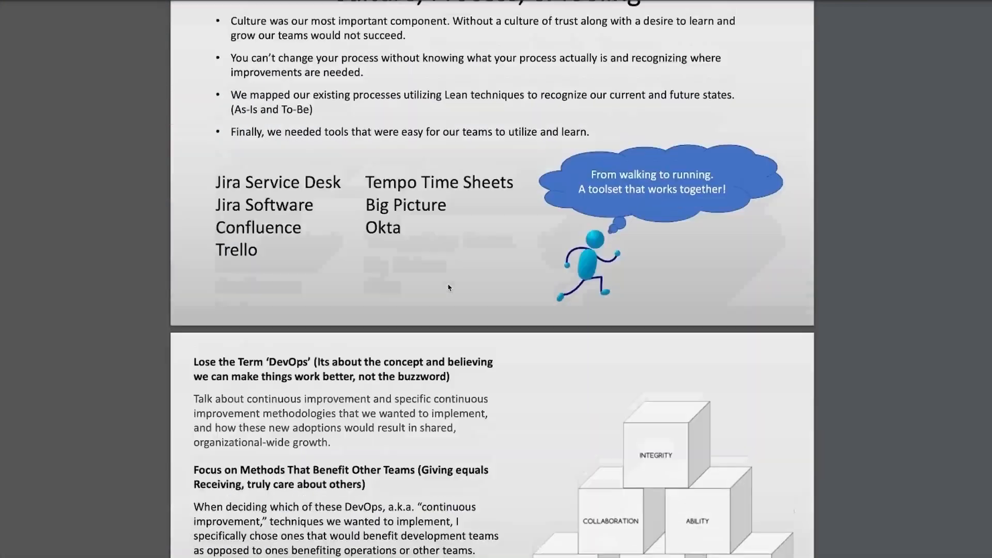
scroll(448, 288, down, 10)
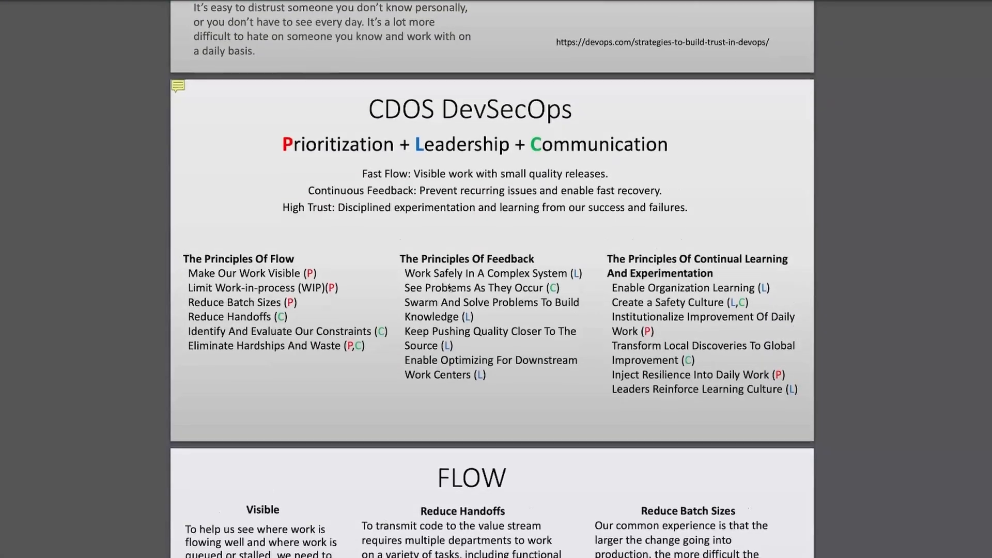